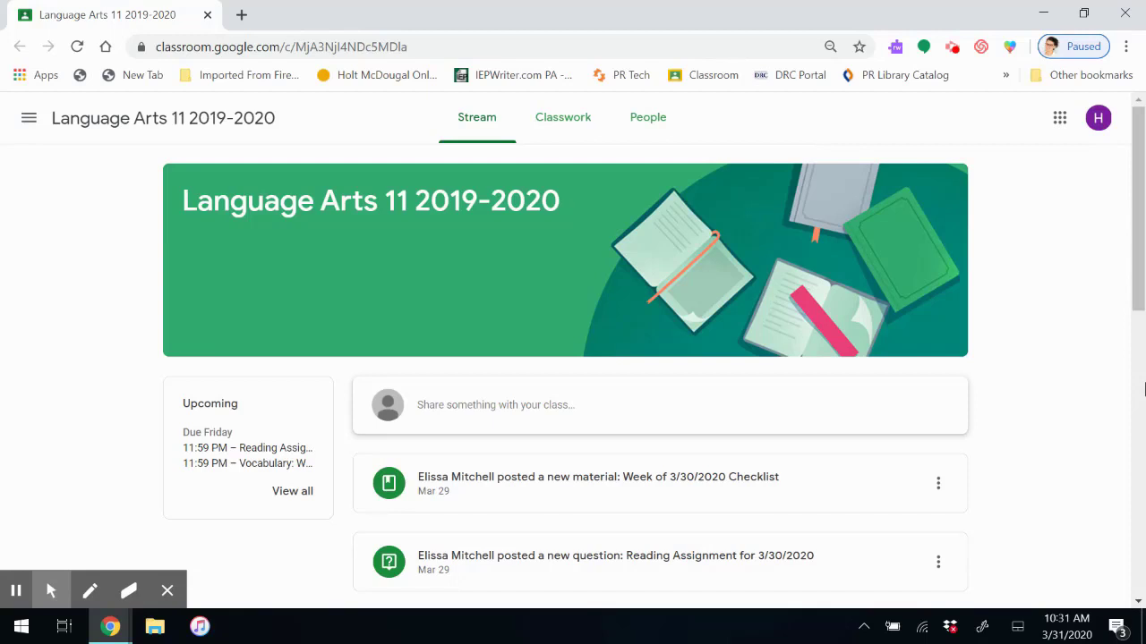
Check the Google account signed in to Classroom, and open the Chrome Web Store in a new tab.
{"action": "left_click", "coordinate": [1106, 122]}
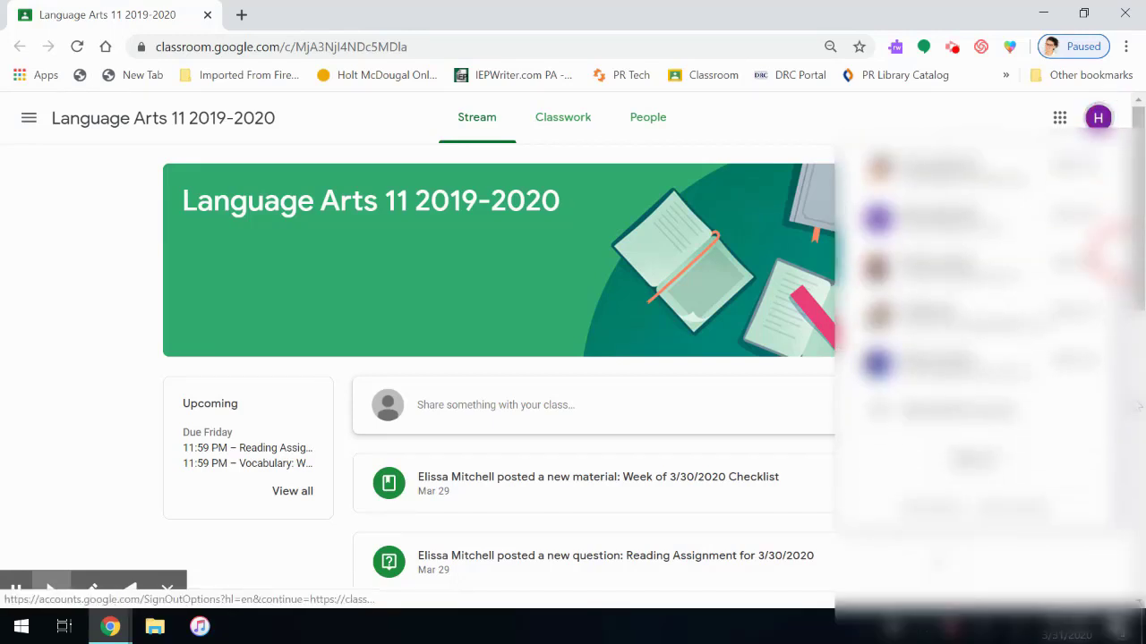
{"action": "left_click", "coordinate": [1098, 117]}
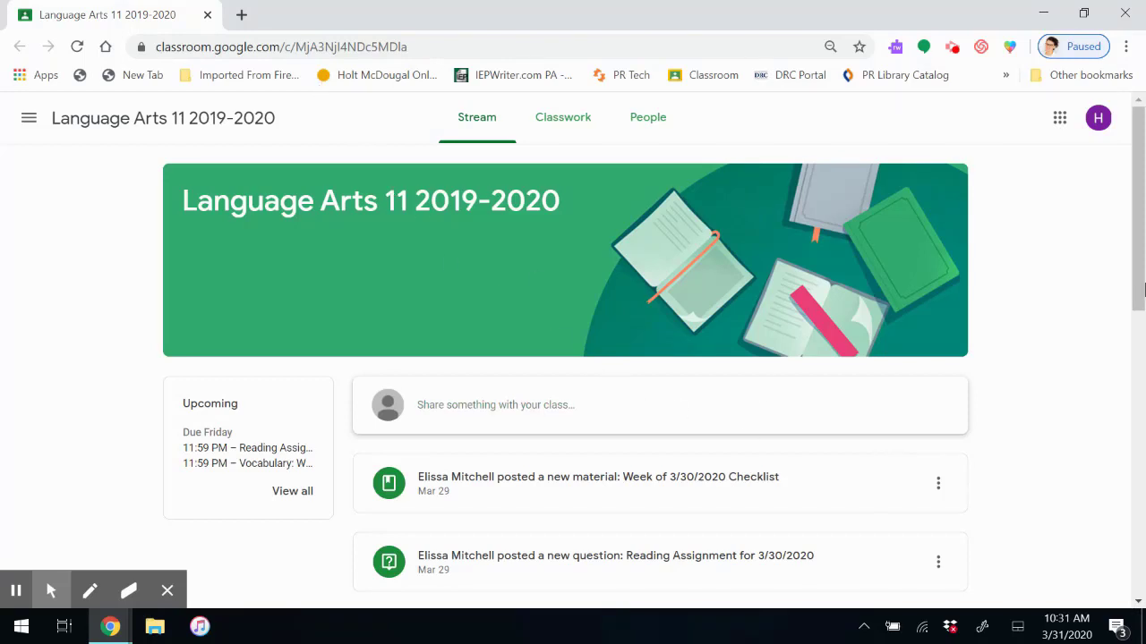
{"action": "left_click", "coordinate": [241, 14]}
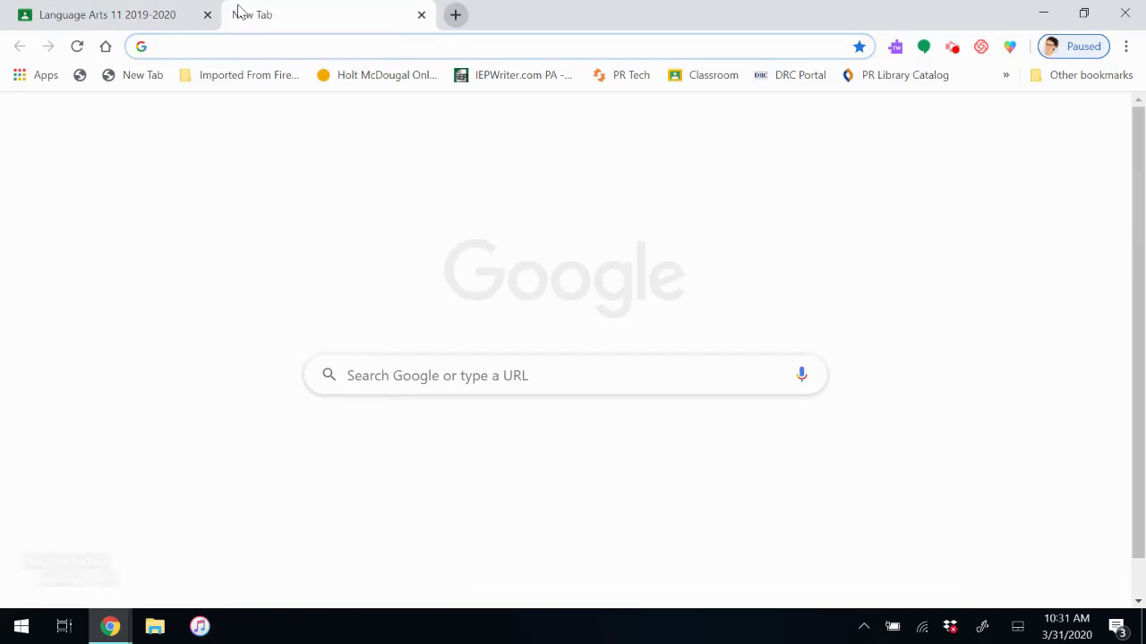
{"action": "type", "text": "chrome web"}
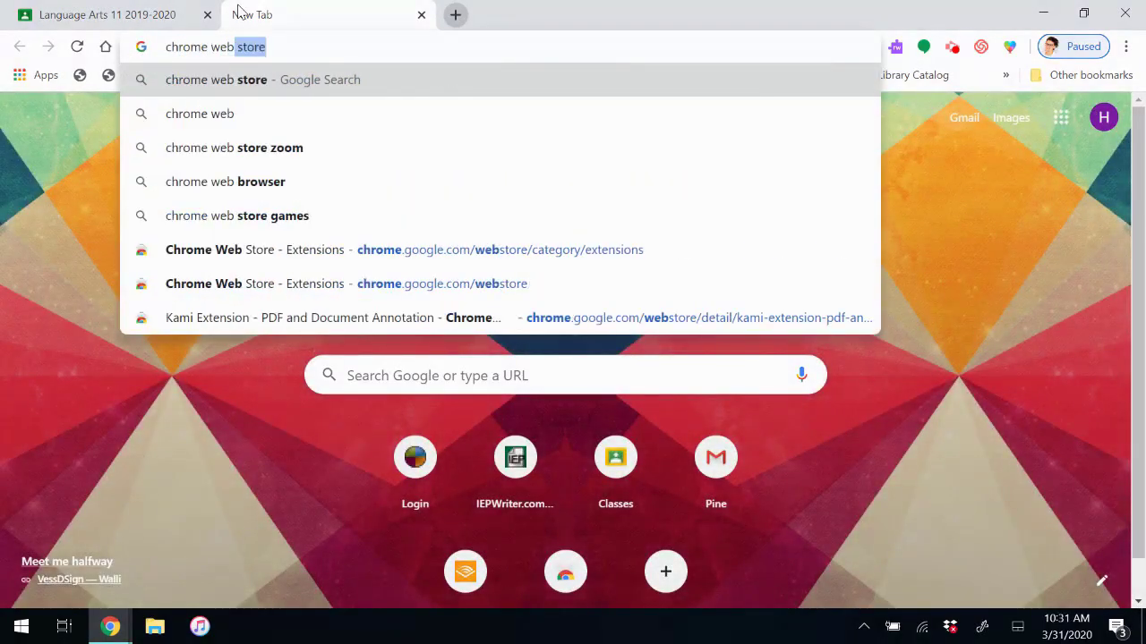
{"action": "key", "text": "Return"}
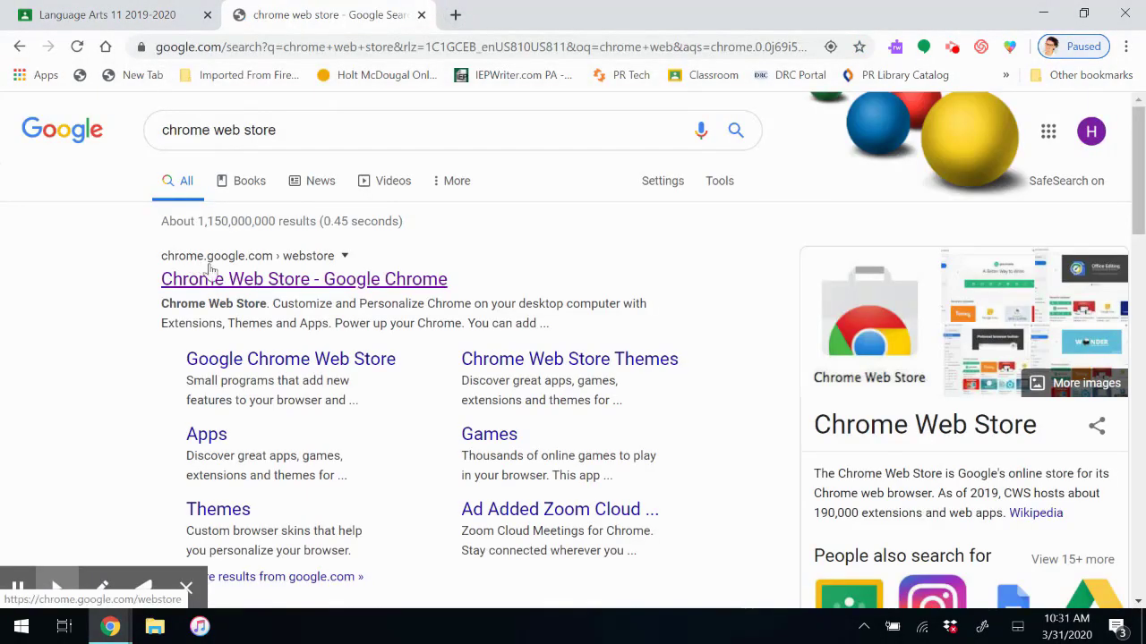
{"action": "left_click", "coordinate": [213, 280]}
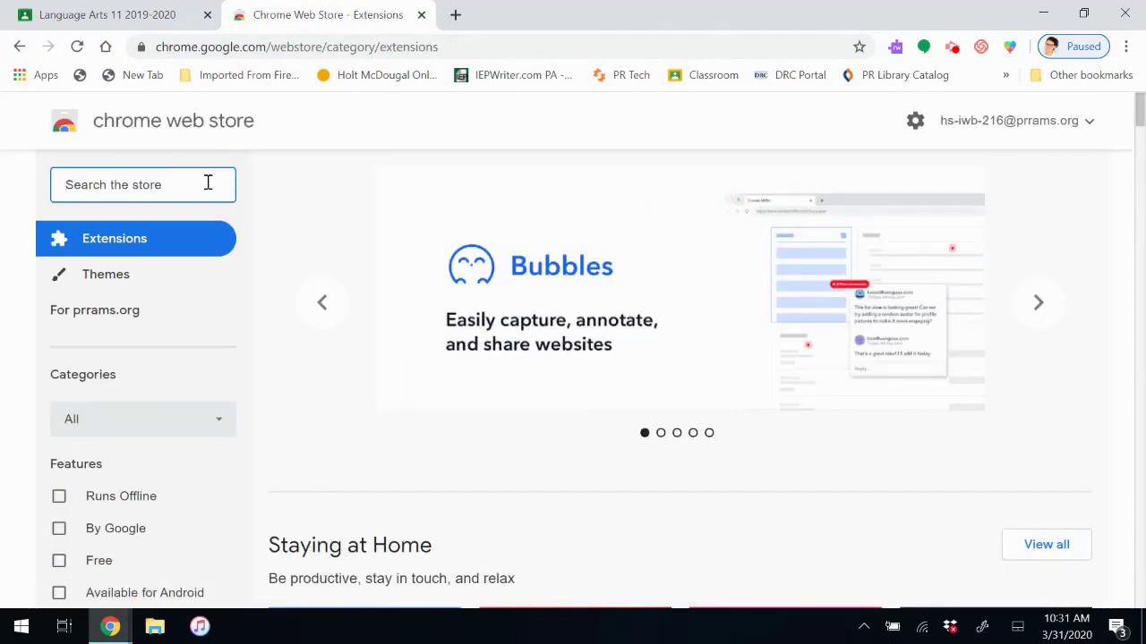
Search the store for kami and add "Kami Extension - PDF and Document Annotation" to Chrome.
{"action": "type", "text": "kami"}
{"action": "key", "text": "Return"}
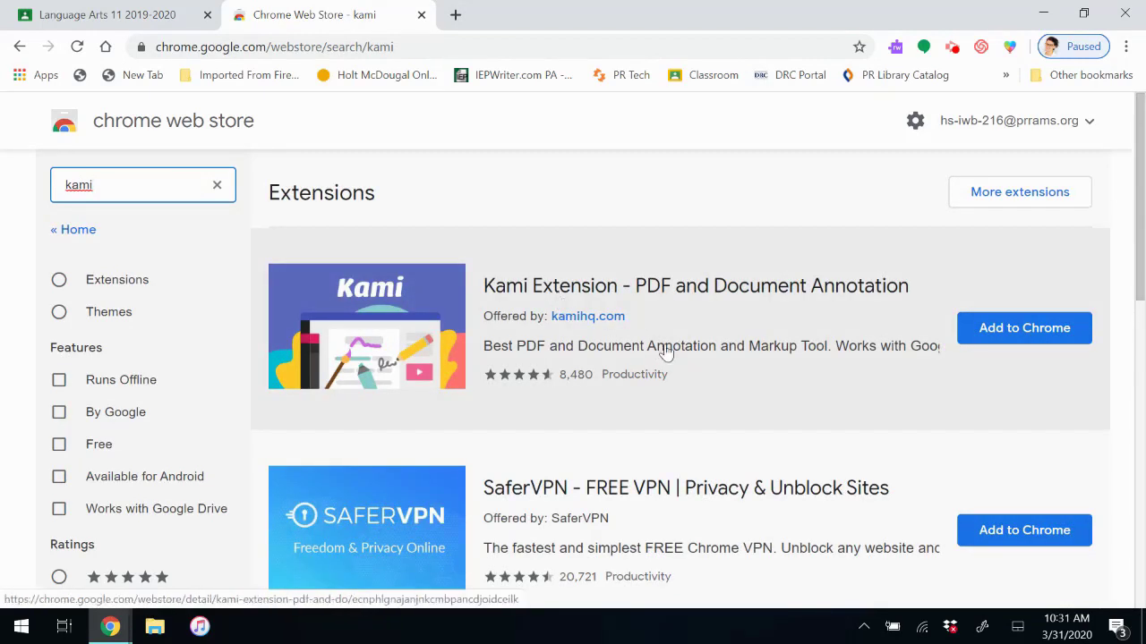
{"action": "left_click", "coordinate": [980, 330]}
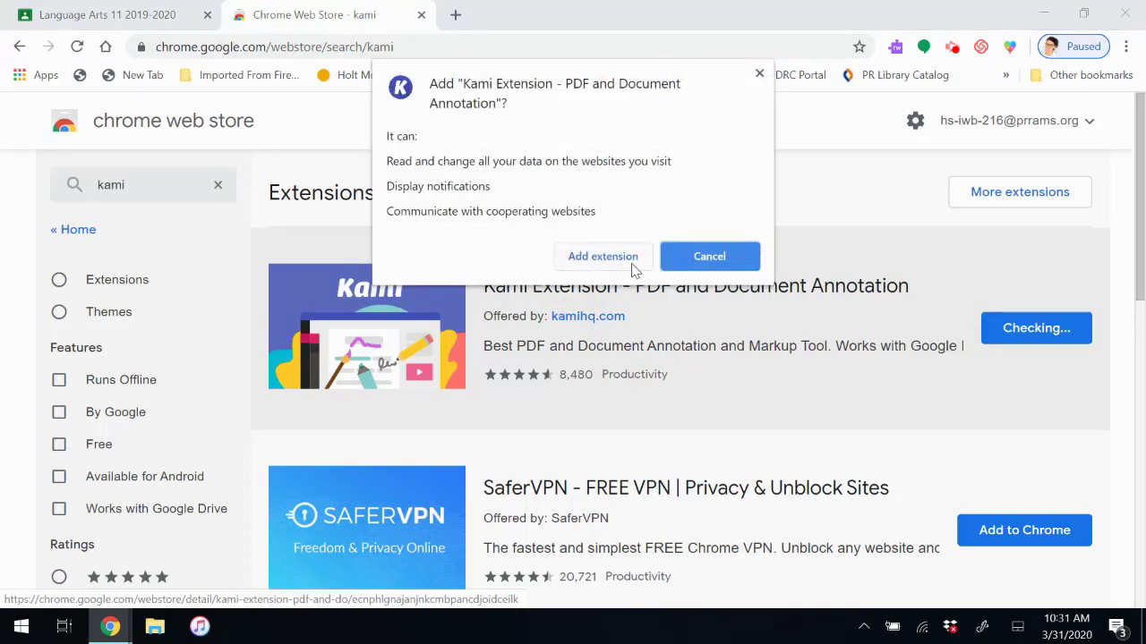
{"action": "left_click", "coordinate": [603, 256]}
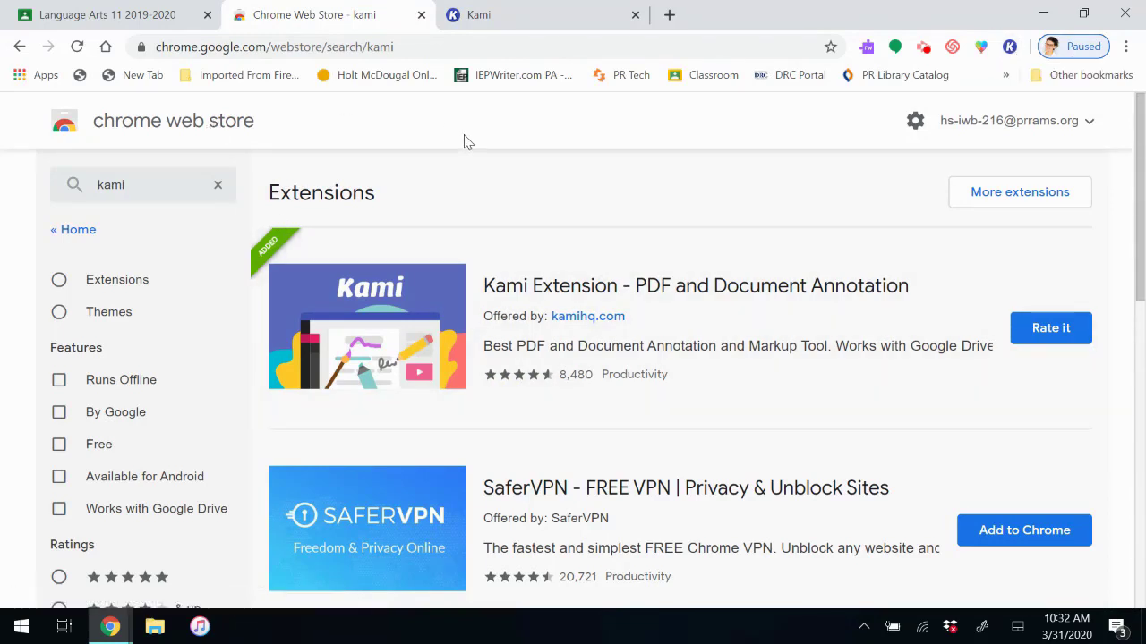
Launch the Kami extension, closing the duplicate Kami tab, and sign in with the school Google account, allowing the requested access.
{"action": "left_click", "coordinate": [1009, 47]}
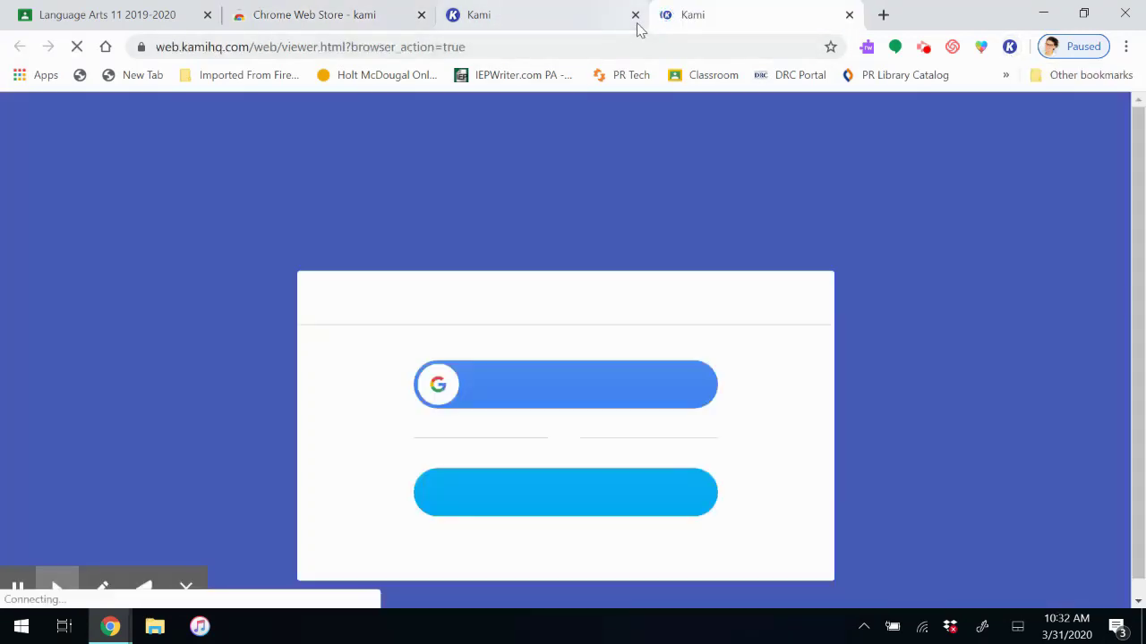
{"action": "left_click", "coordinate": [636, 16]}
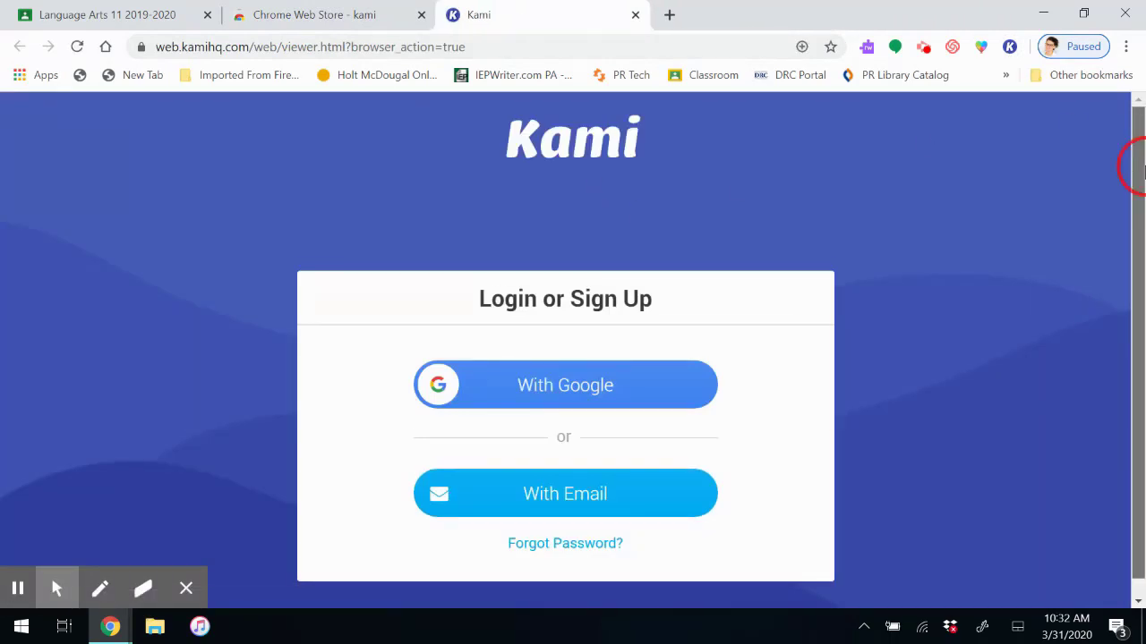
{"action": "left_click_drag", "start_coordinate": [1144, 171], "coordinate": [1144, 226]}
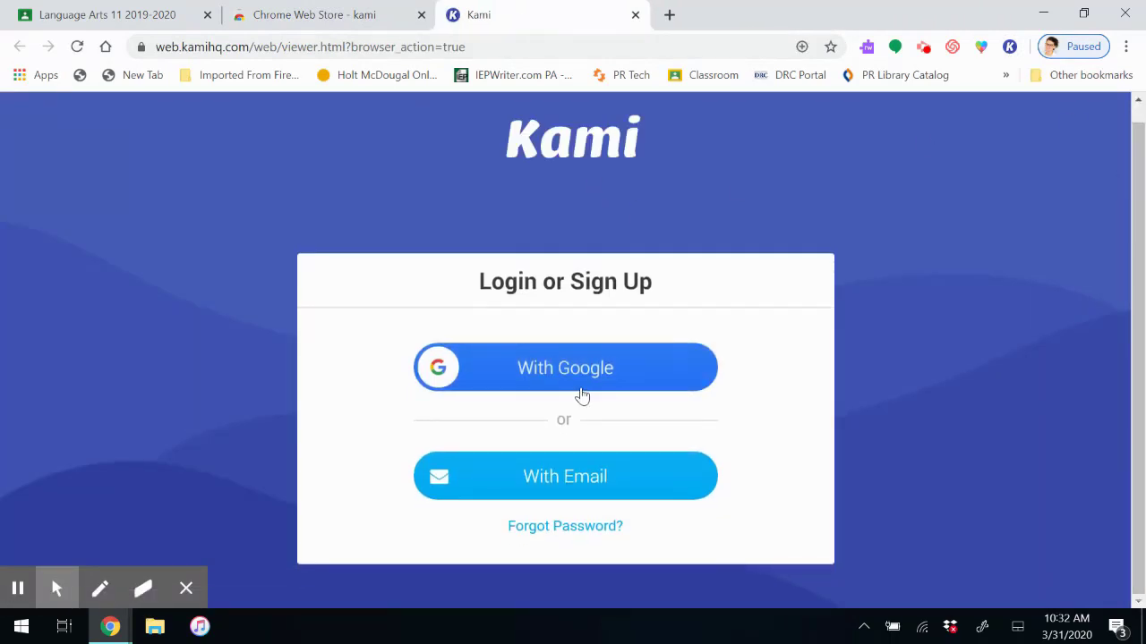
{"action": "left_click", "coordinate": [566, 375]}
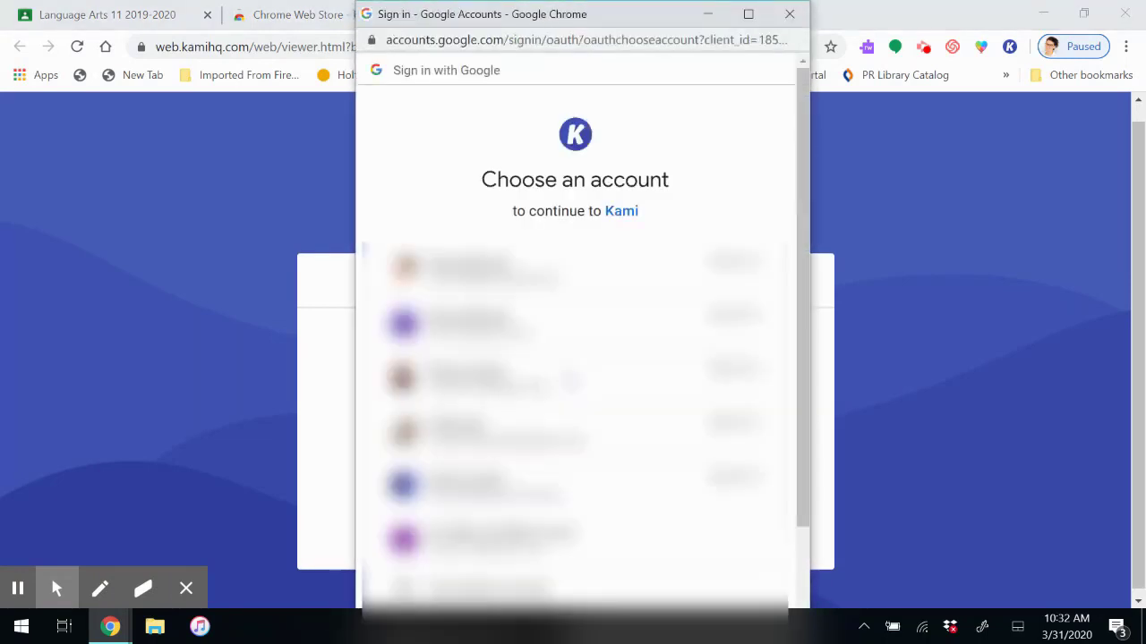
{"action": "left_click", "coordinate": [513, 557]}
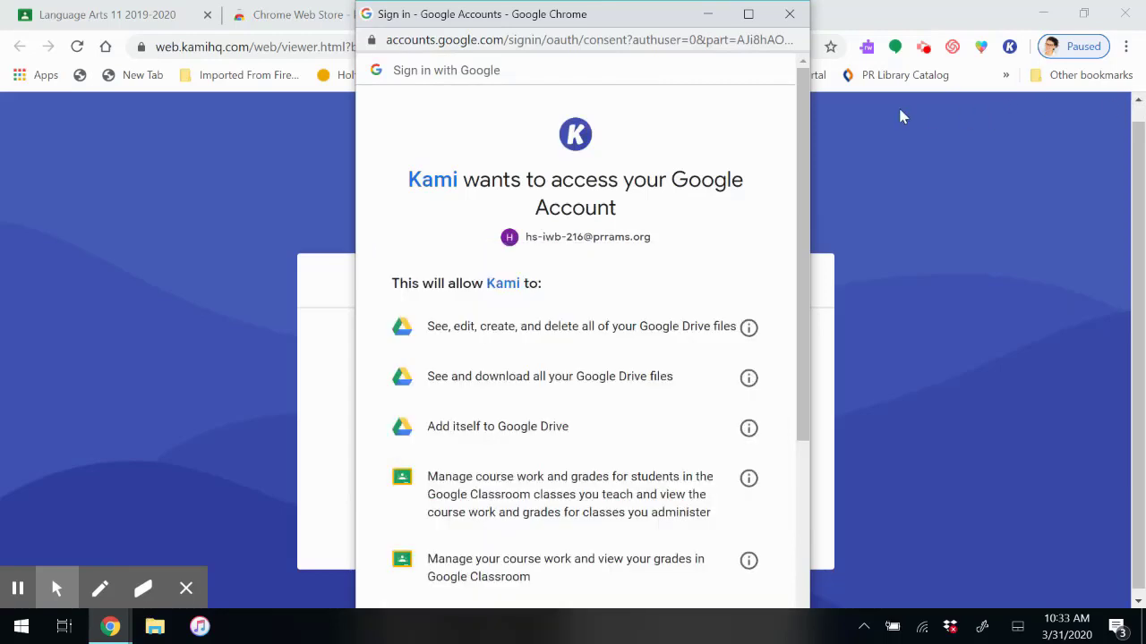
{"action": "left_click_drag", "start_coordinate": [802, 123], "coordinate": [802, 322]}
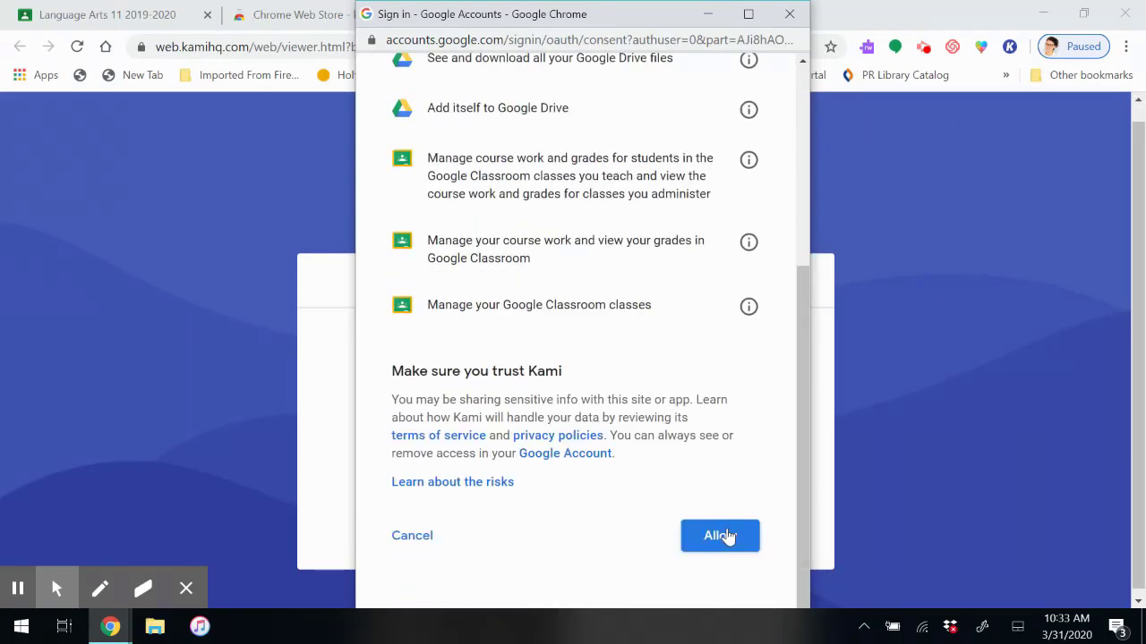
{"action": "left_click", "coordinate": [721, 536]}
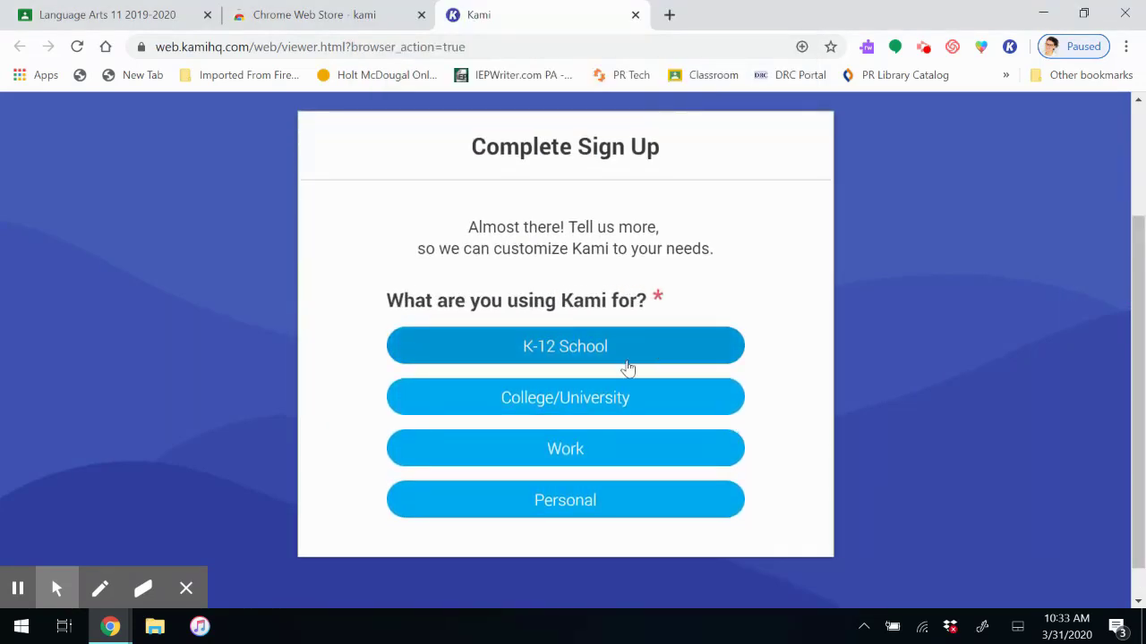
Complete the Kami sign-up for K-12 School use as a Student and continue past the welcome video.
{"action": "left_click", "coordinate": [627, 366]}
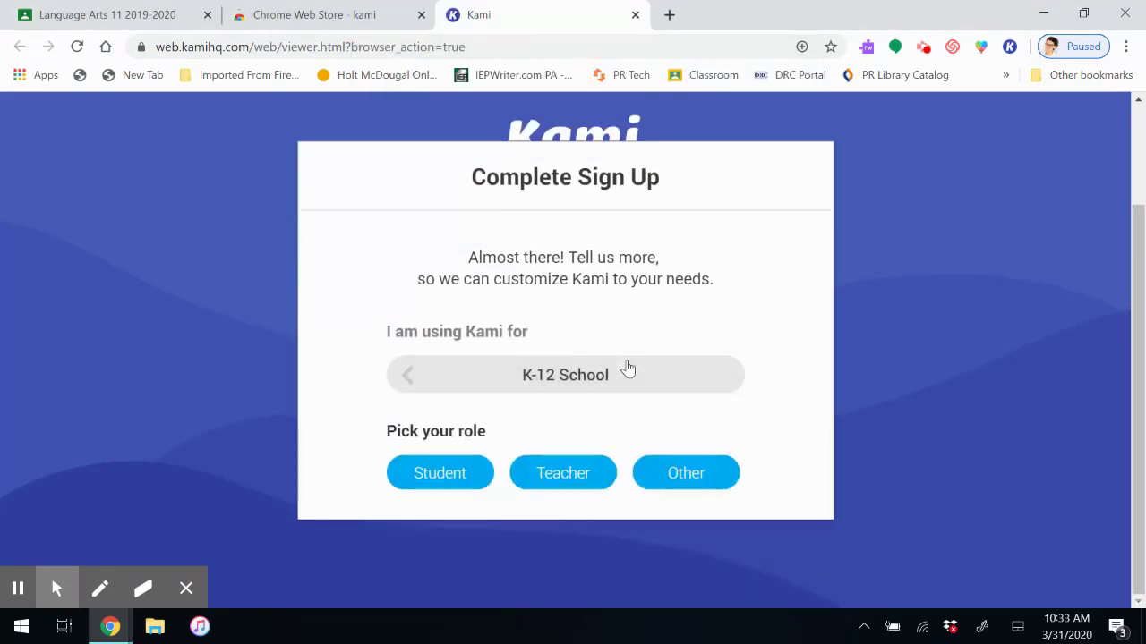
{"action": "left_click", "coordinate": [445, 470]}
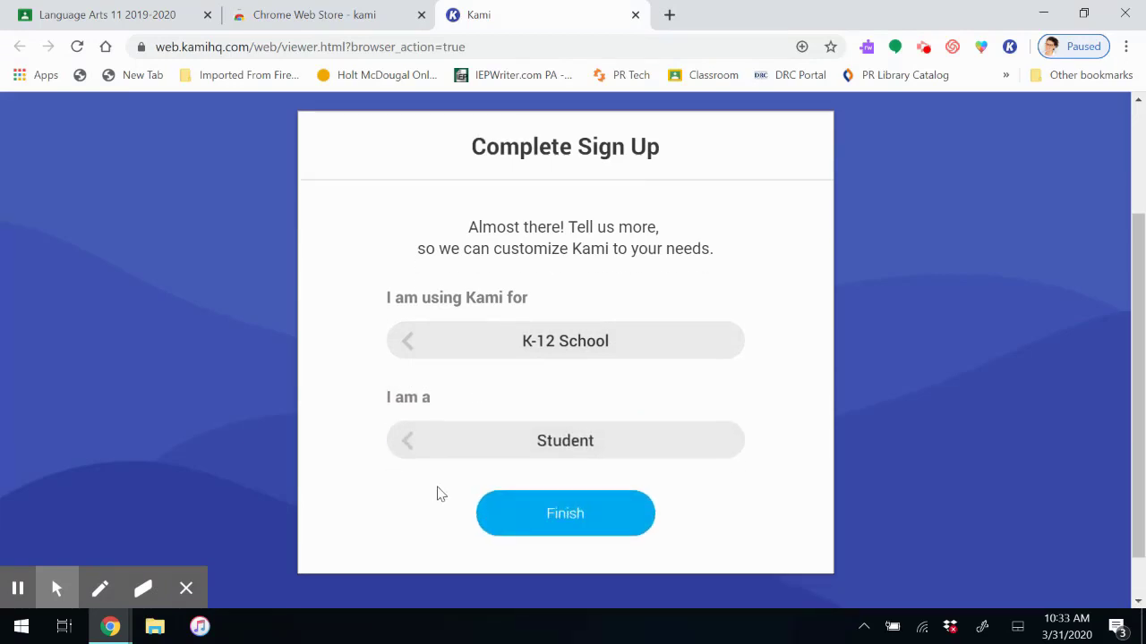
{"action": "left_click", "coordinate": [512, 512]}
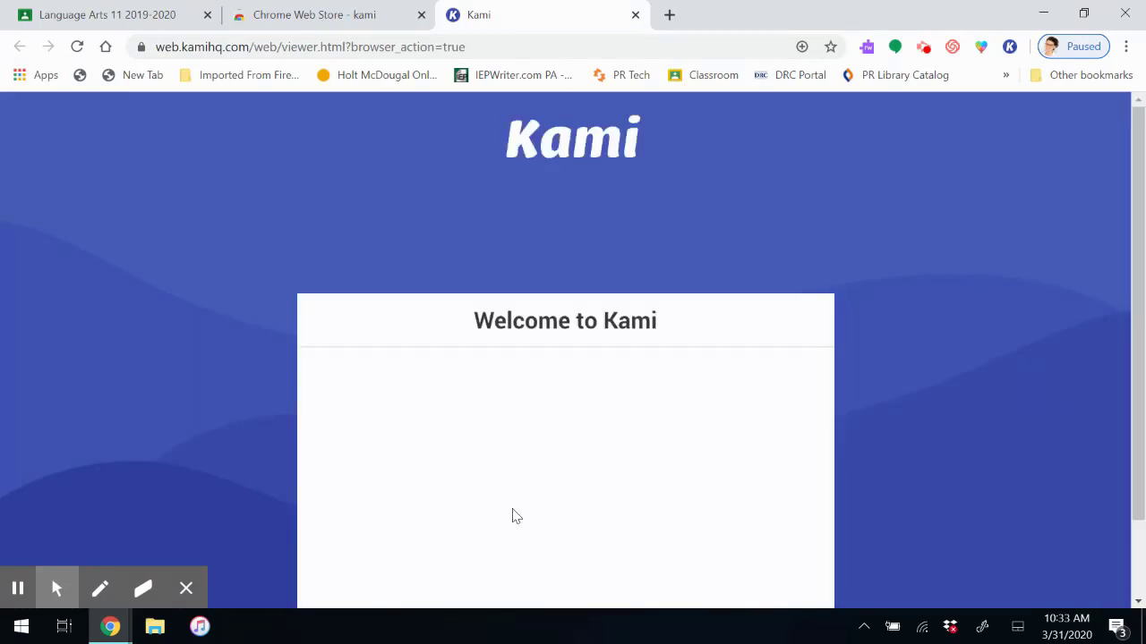
{"action": "left_click_drag", "start_coordinate": [1139, 200], "coordinate": [1140, 279]}
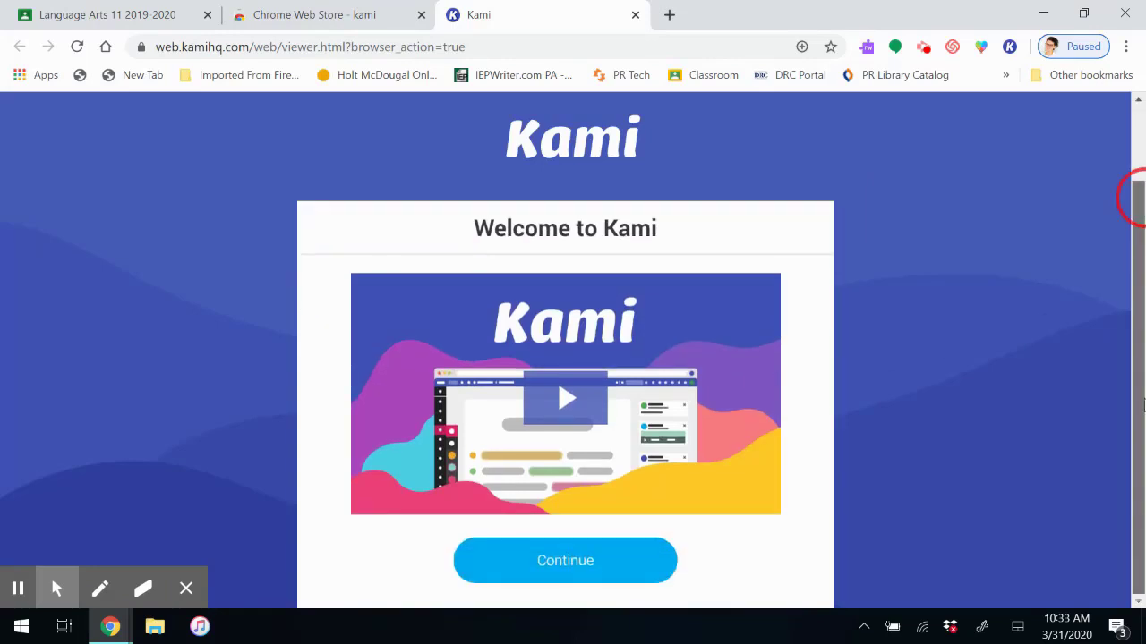
{"action": "left_click", "coordinate": [508, 549]}
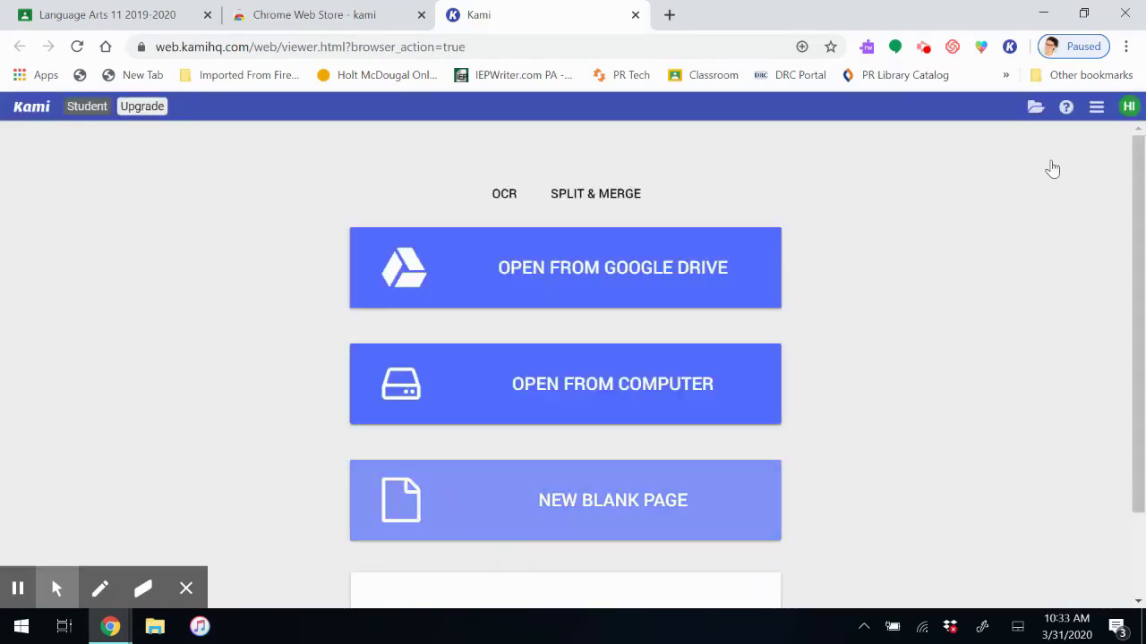
{"action": "mouse_move", "coordinate": [1144, 164]}
{"action": "left_mouse_down"}
{"action": "mouse_move", "coordinate": [1144, 390]}
{"action": "mouse_move", "coordinate": [1144, 153]}
{"action": "left_mouse_up"}
Return to the Language Arts 11 class, and open the PDF attached to your work in the Kami Chrome Extension assignment.
{"action": "left_click", "coordinate": [134, 11]}
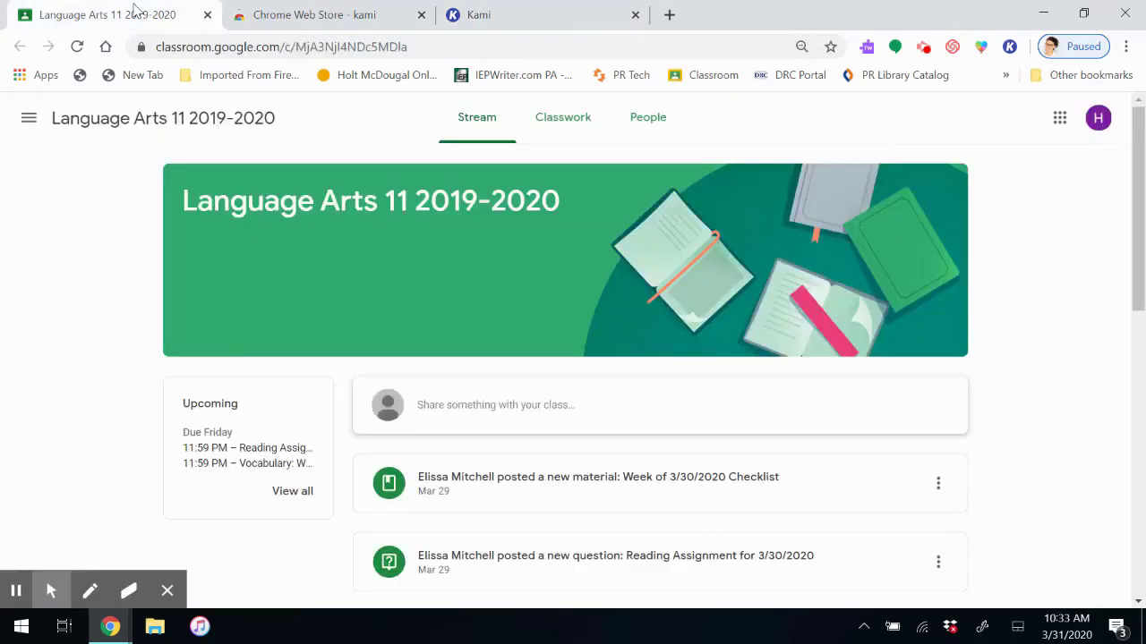
{"action": "left_click_drag", "start_coordinate": [1144, 224], "coordinate": [1143, 410]}
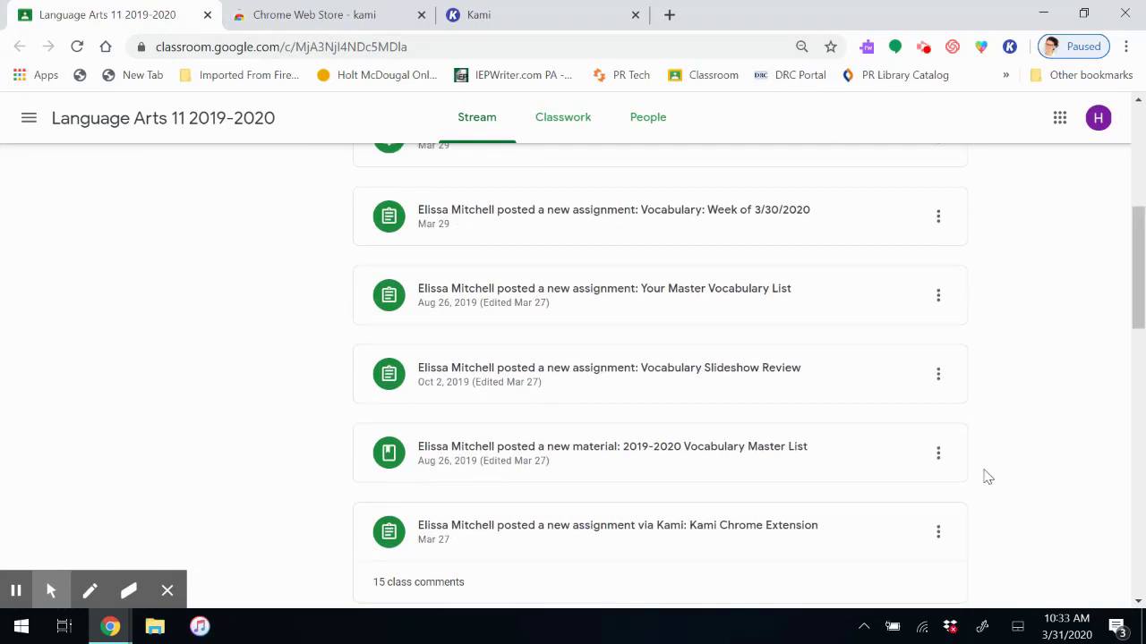
{"action": "left_click_drag", "start_coordinate": [1144, 288], "coordinate": [1142, 353]}
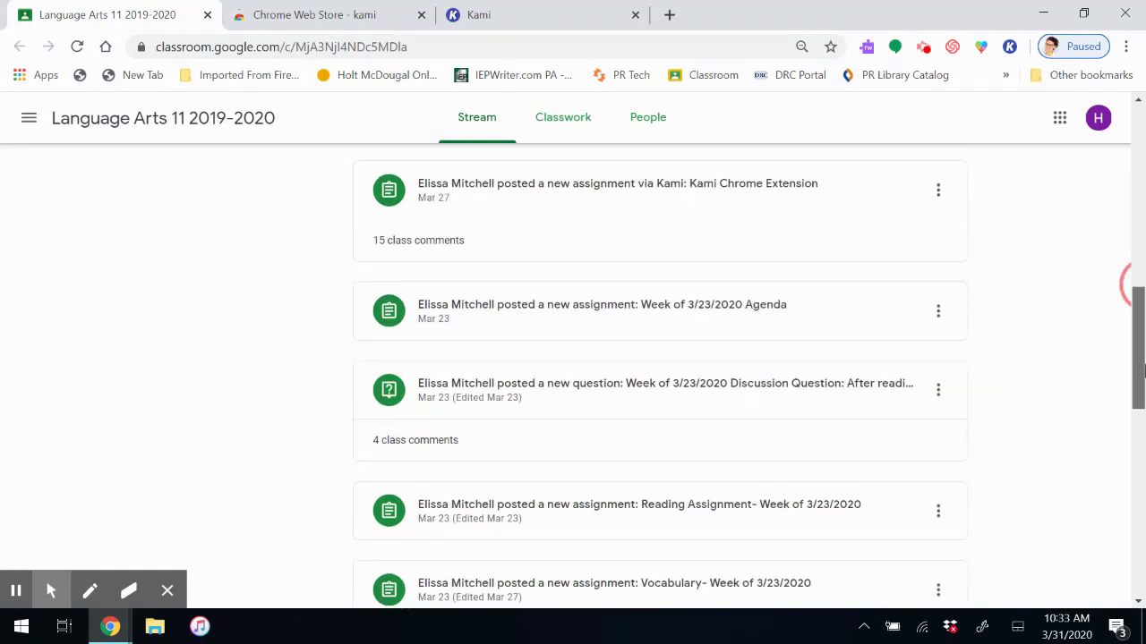
{"action": "left_click", "coordinate": [660, 193]}
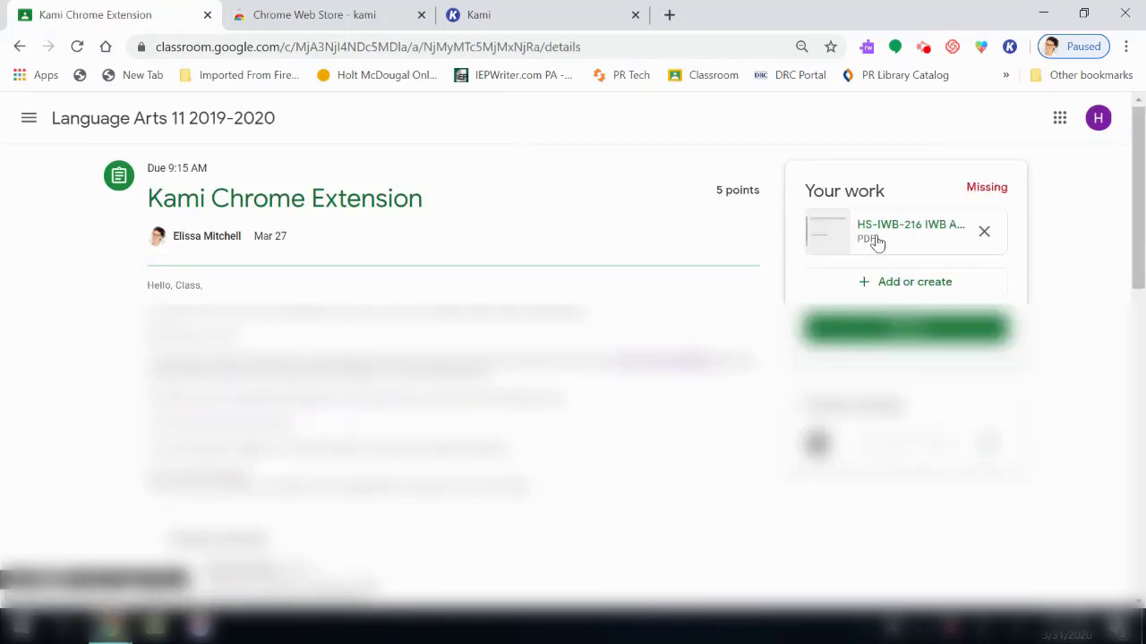
{"action": "left_click", "coordinate": [875, 240]}
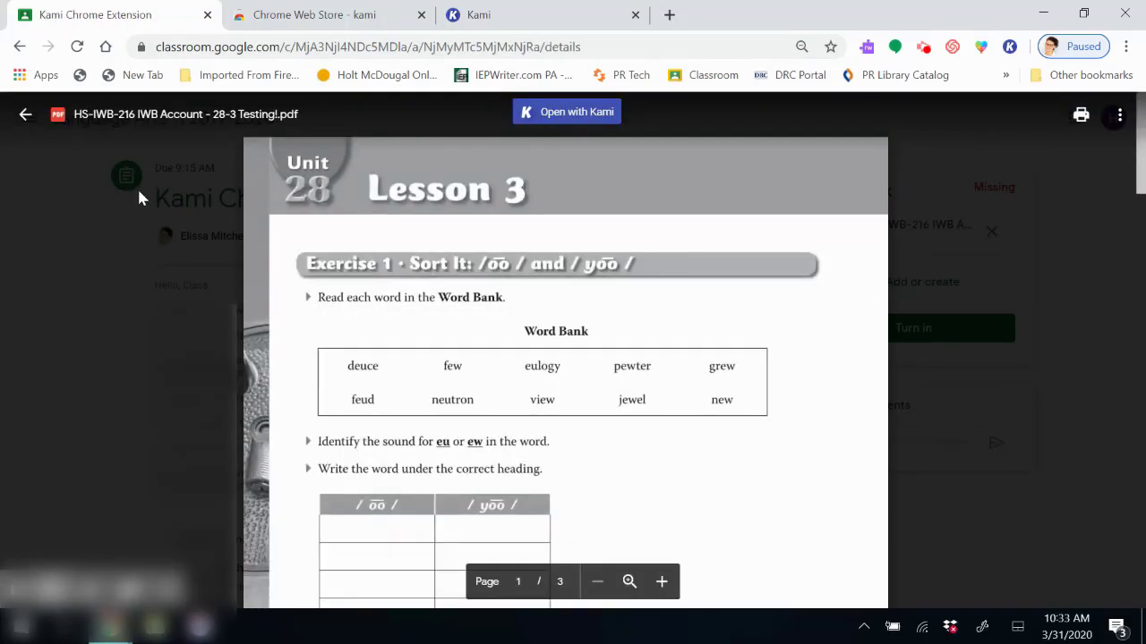
Open the assignment PDF with Kami and authorize Google Drive access for turning it in.
{"action": "left_click", "coordinate": [560, 126]}
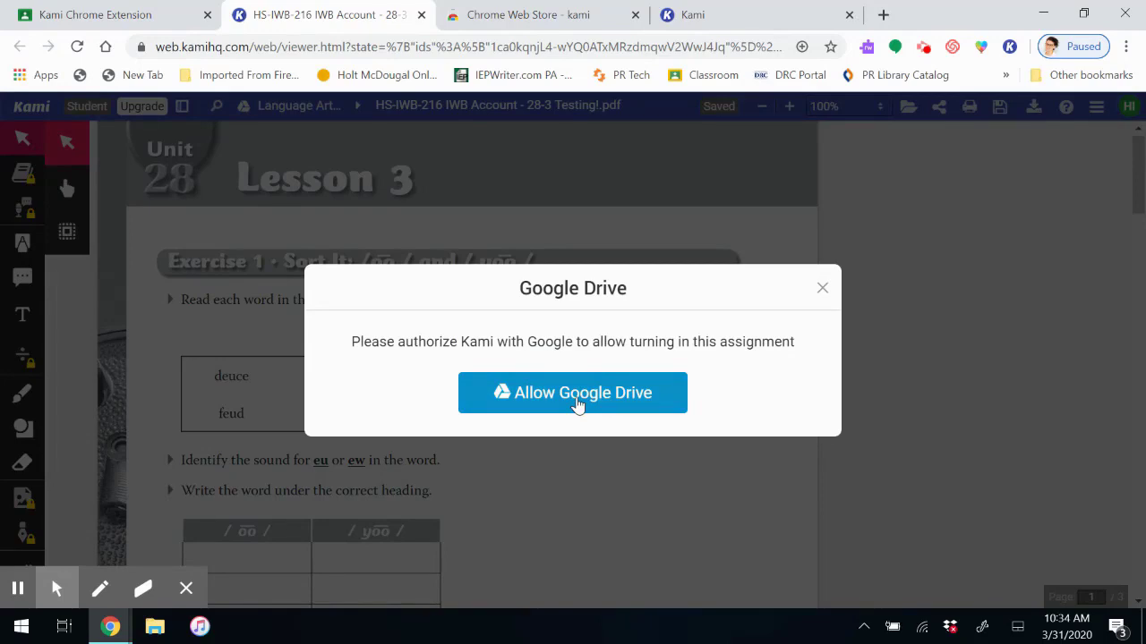
{"action": "left_click", "coordinate": [578, 405]}
{"action": "scroll", "coordinate": [788, 287], "scroll_direction": "down", "scroll_amount": 5}
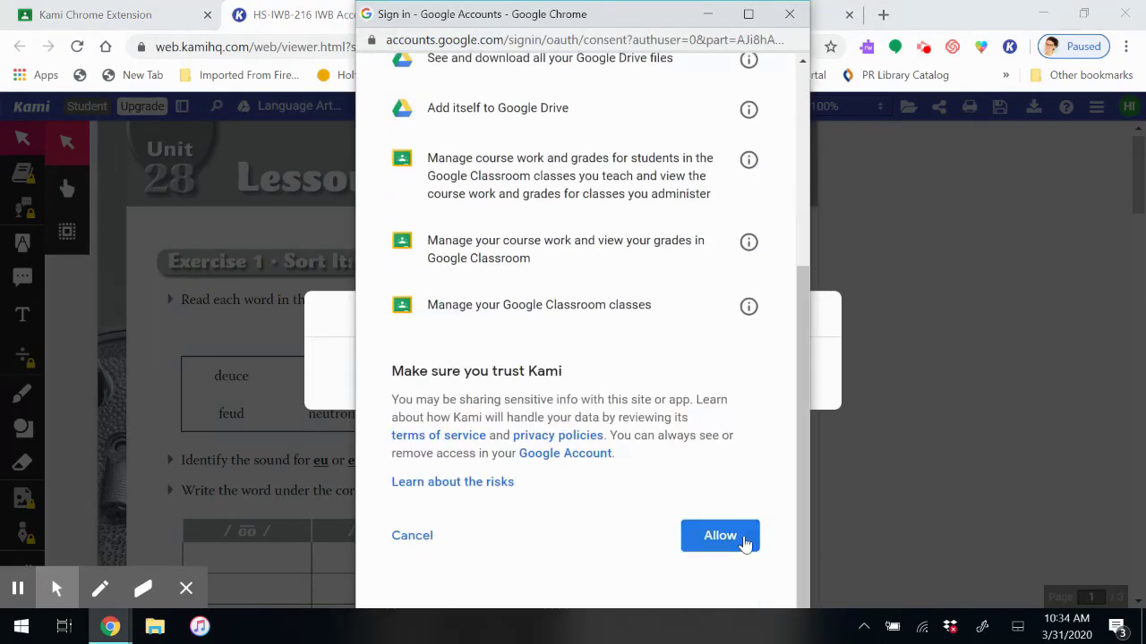
{"action": "left_click", "coordinate": [721, 536]}
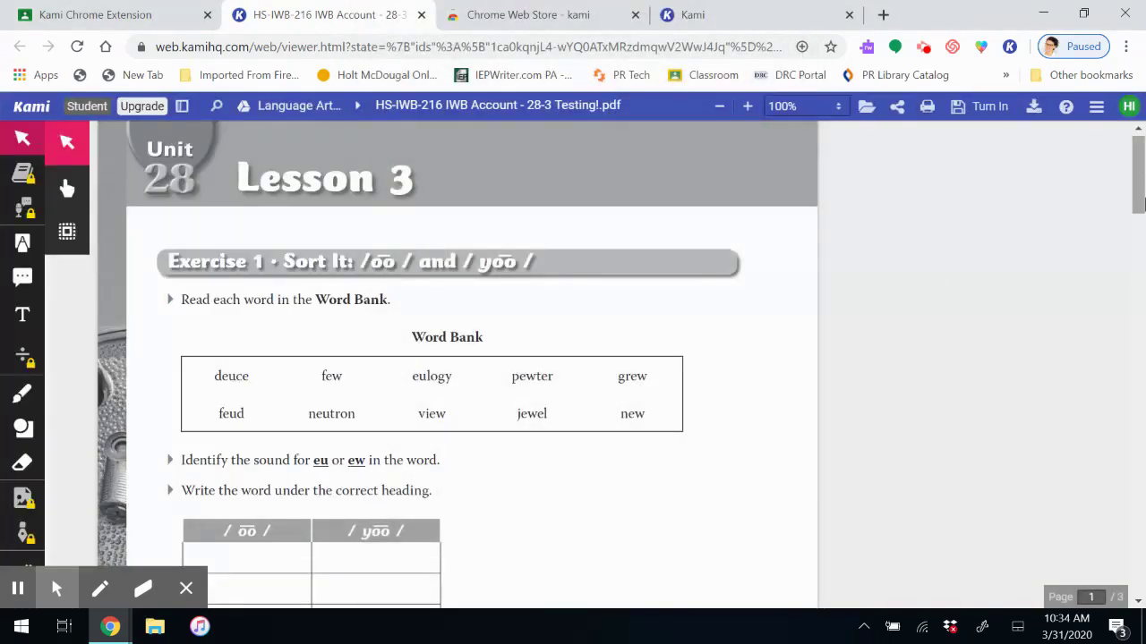
Highlight "word in the Word Bank." in yellow in the first instruction of Exercise 1.
{"action": "scroll", "coordinate": [1138, 191], "scroll_direction": "down", "scroll_amount": 1}
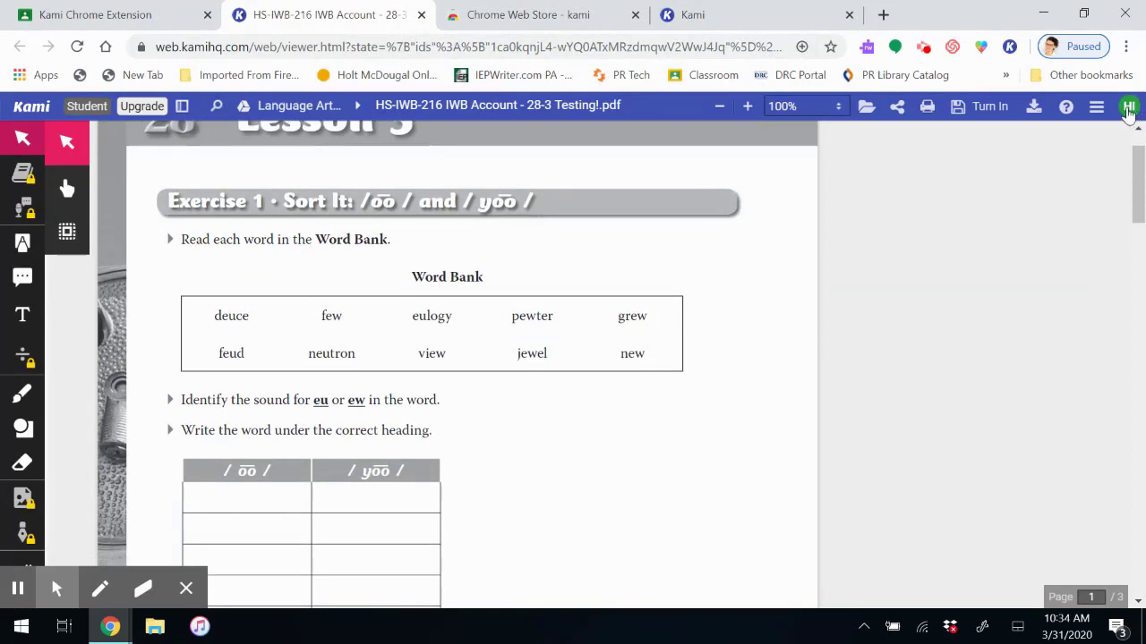
{"action": "left_click", "coordinate": [22, 243]}
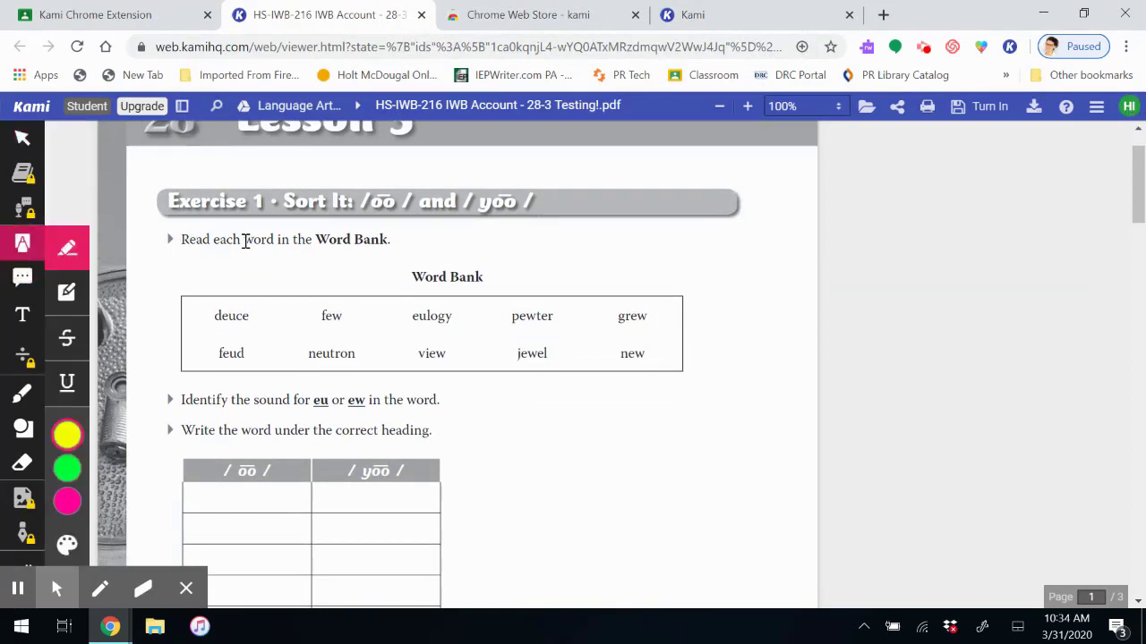
{"action": "left_click_drag", "start_coordinate": [244, 239], "coordinate": [403, 241]}
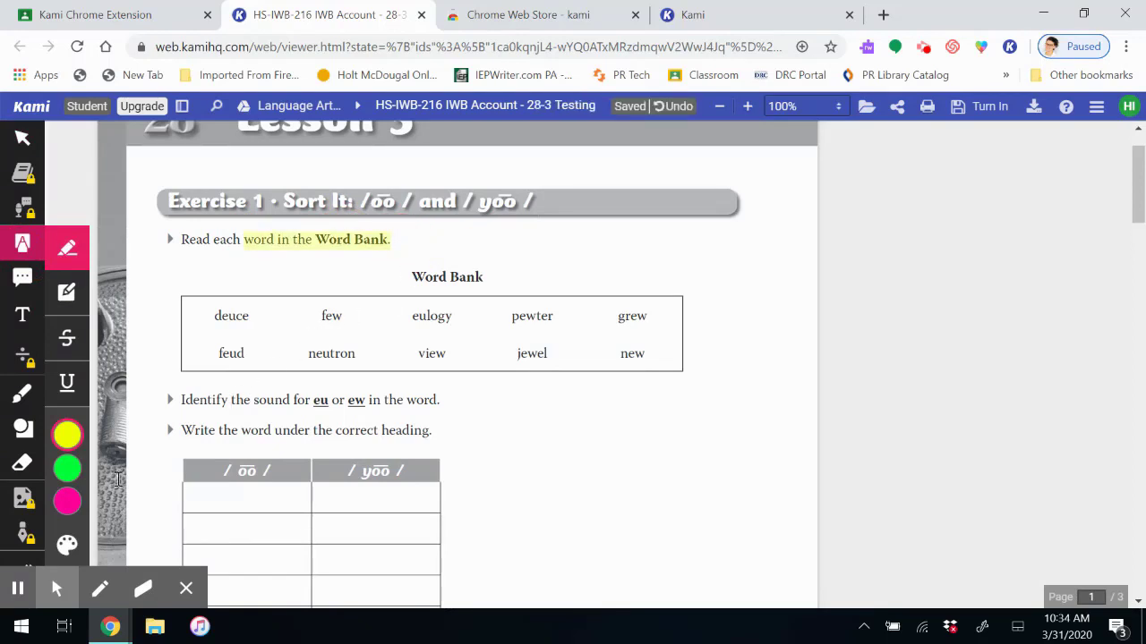
Add a size 14 text box reading "Hello!" beside the instruction "Write the word under the correct heading.".
{"action": "left_click", "coordinate": [23, 315]}
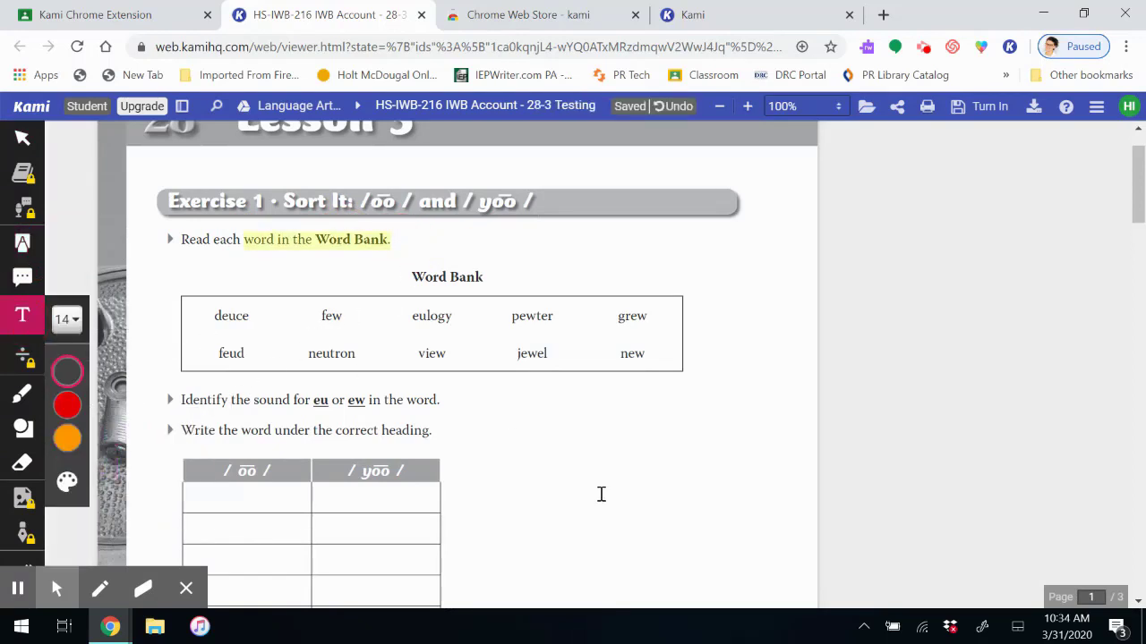
{"action": "left_click", "coordinate": [524, 429]}
{"action": "type", "text": "Hello"}
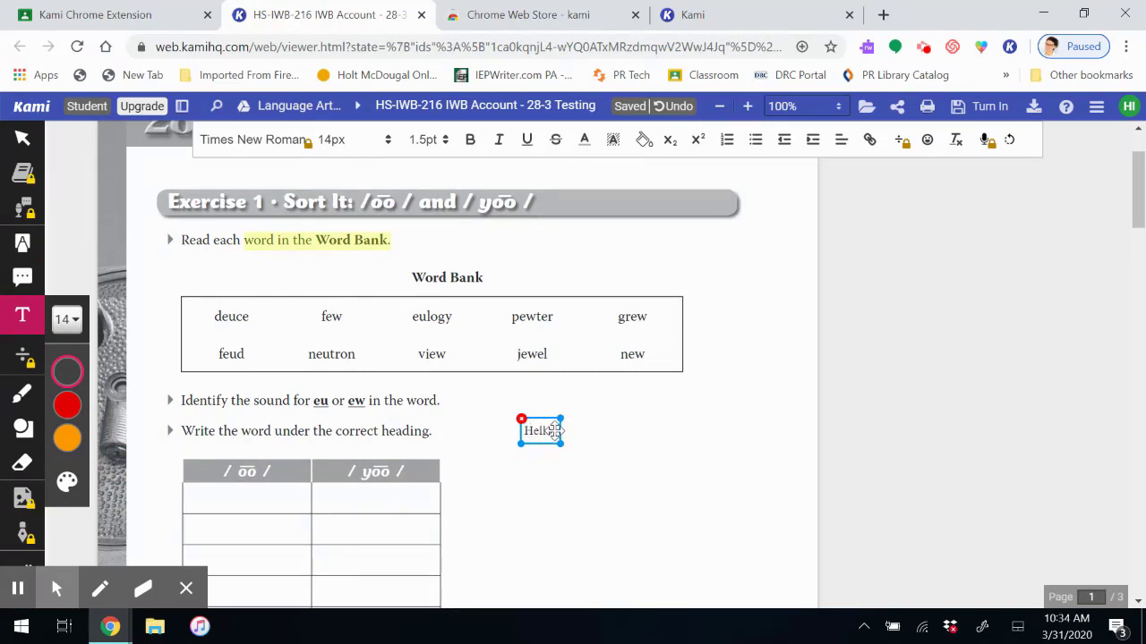
Color the word "Hello" in the new text box red.
{"action": "left_click", "coordinate": [555, 430]}
{"action": "left_click_drag", "start_coordinate": [554, 429], "coordinate": [528, 429]}
{"action": "left_click", "coordinate": [63, 415]}
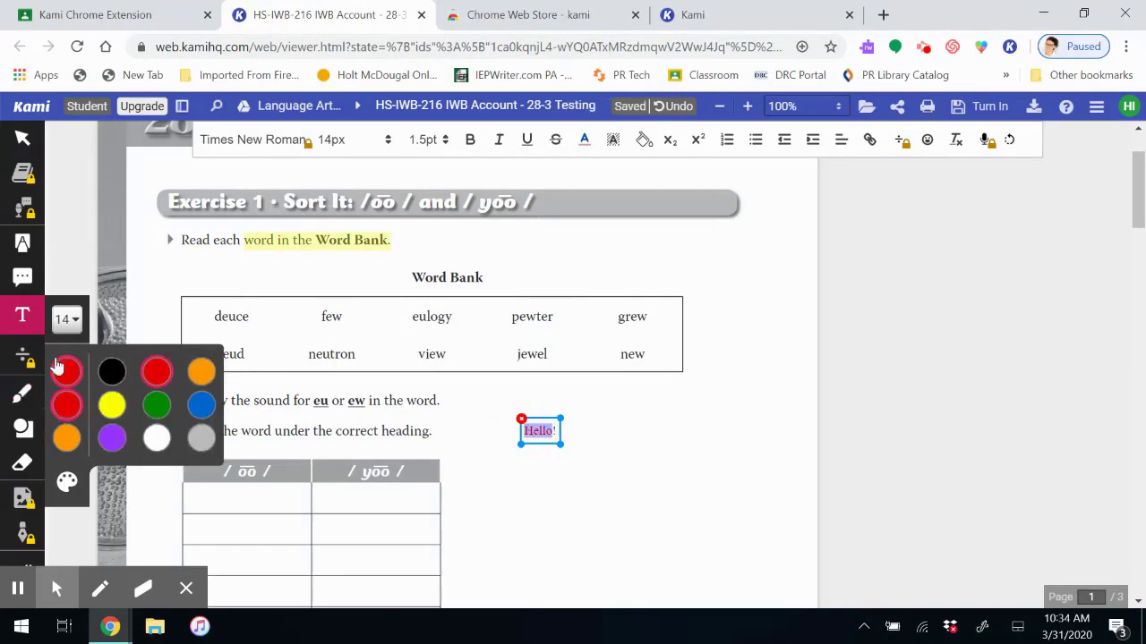
Set the "Hello" text size to 24 and move its text box into the first empty cell of the /yoo/ column.
{"action": "left_click", "coordinate": [67, 319]}
{"action": "left_click", "coordinate": [142, 500]}
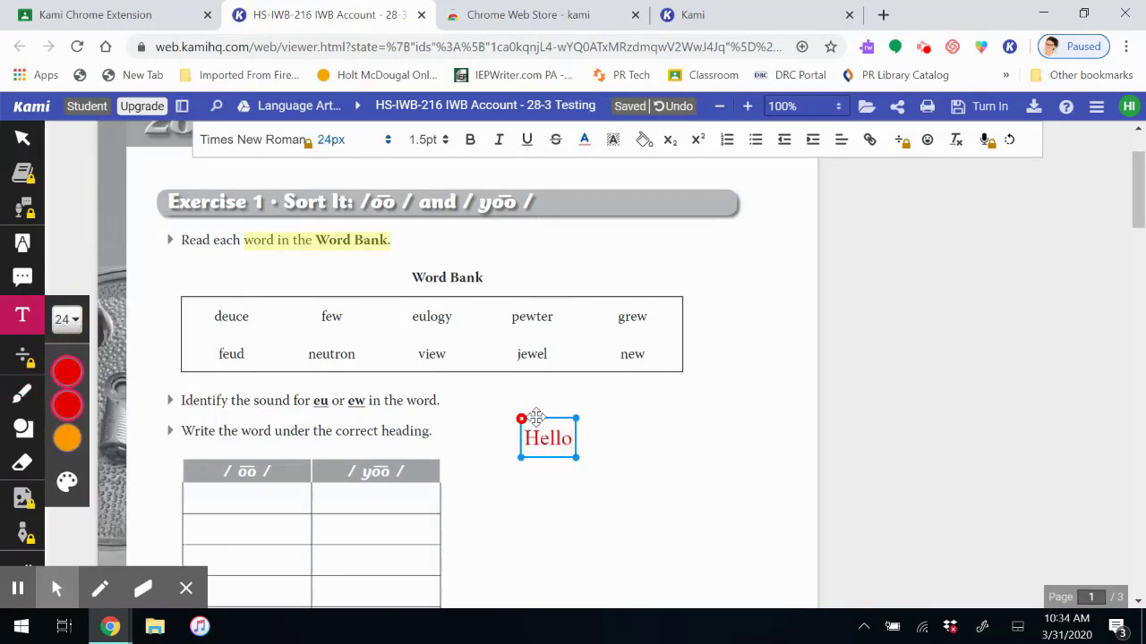
{"action": "left_click_drag", "start_coordinate": [547, 437], "coordinate": [377, 500]}
{"action": "left_click", "coordinate": [517, 471]}
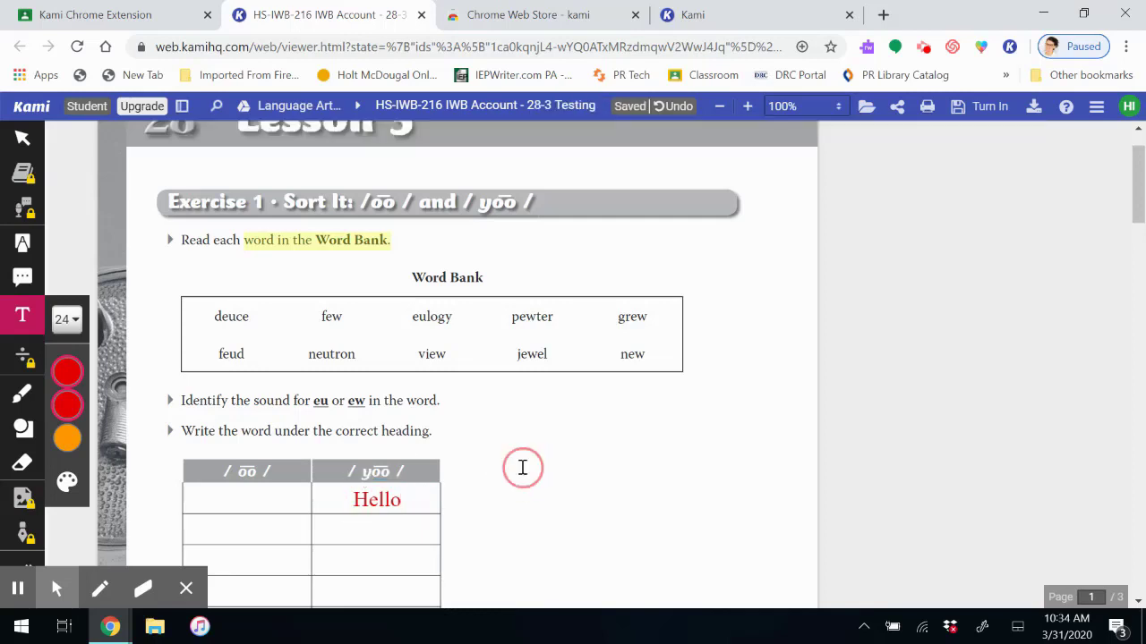
Draw two overlapping black rectangles and a smaller pink one in the blank area beside the sorting table.
{"action": "left_click", "coordinate": [21, 446]}
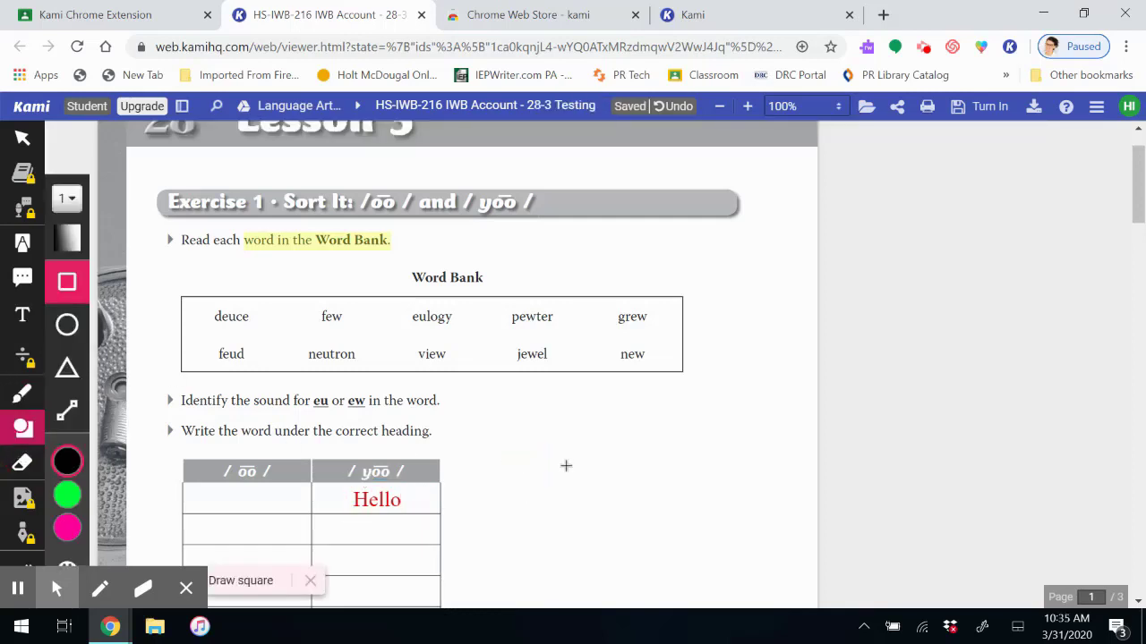
{"action": "mouse_move", "coordinate": [567, 466]}
{"action": "left_mouse_down"}
{"action": "mouse_move", "coordinate": [686, 483]}
{"action": "mouse_move", "coordinate": [757, 392]}
{"action": "left_mouse_up"}
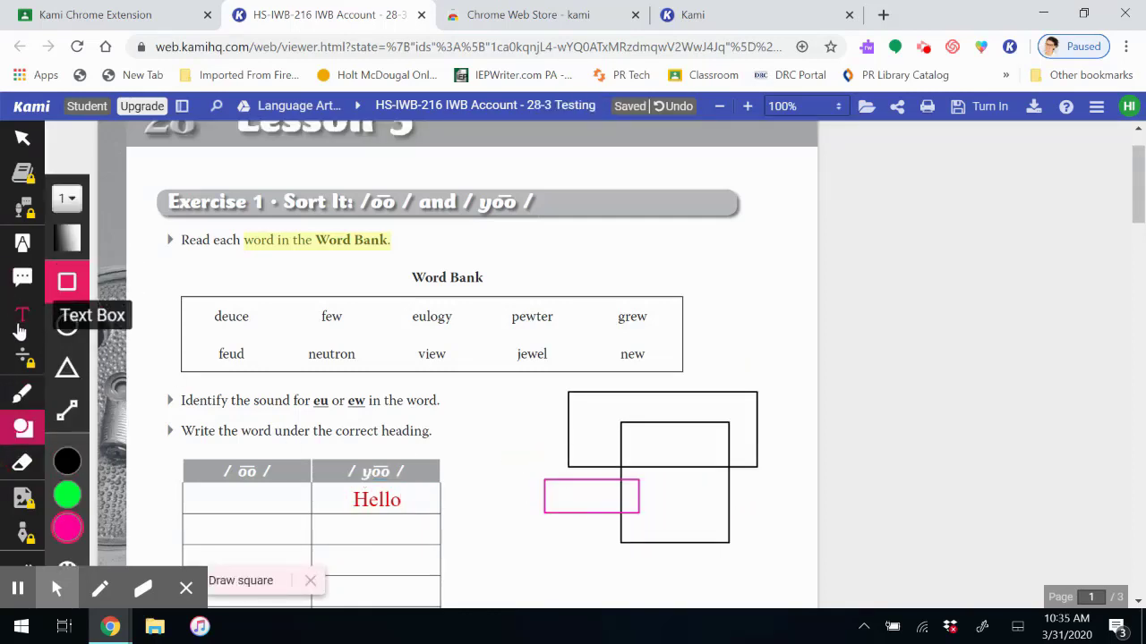
Circle "Paraphrase" in question 4 on page 3 with a size 1 black freehand stroke and draw another stroke across that question.
{"action": "left_click", "coordinate": [22, 391]}
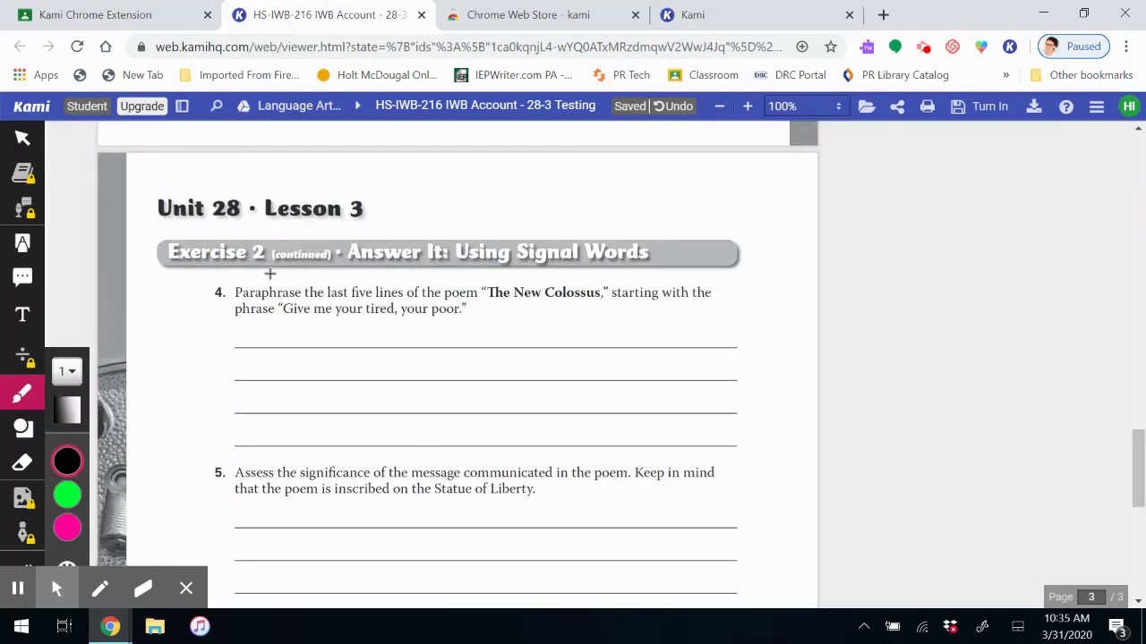
{"action": "mouse_move", "coordinate": [269, 274]}
{"action": "left_mouse_down"}
{"action": "mouse_move", "coordinate": [234, 297]}
{"action": "mouse_move", "coordinate": [287, 309]}
{"action": "mouse_move", "coordinate": [315, 299]}
{"action": "mouse_move", "coordinate": [257, 268]}
{"action": "left_mouse_up"}
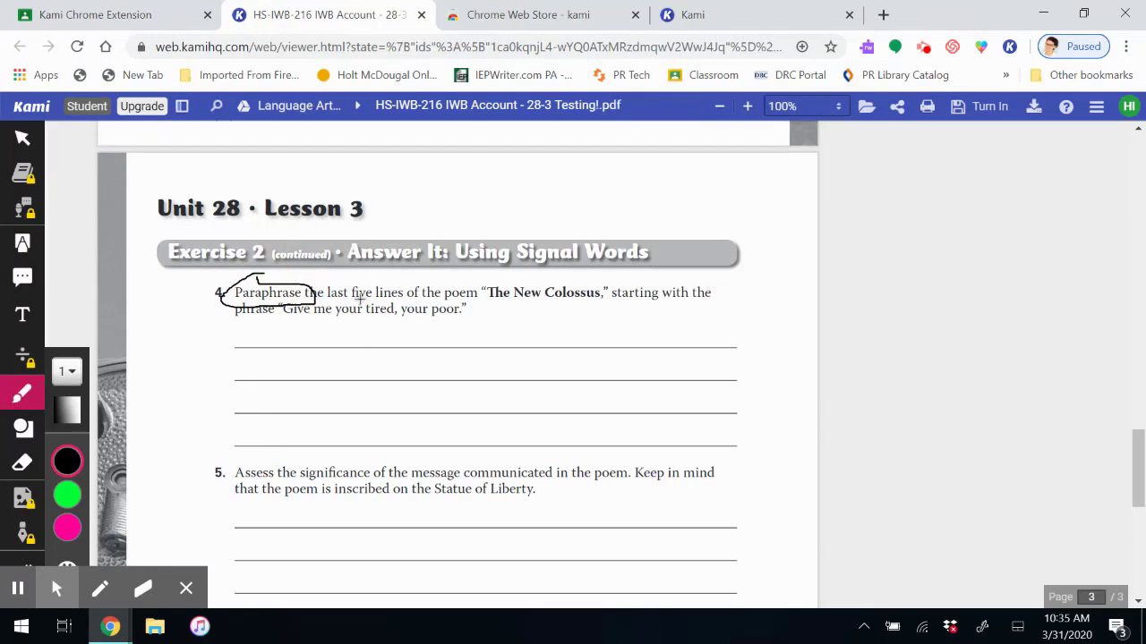
{"action": "mouse_move", "coordinate": [352, 309]}
{"action": "left_mouse_down"}
{"action": "mouse_move", "coordinate": [524, 301]}
{"action": "mouse_move", "coordinate": [680, 231]}
{"action": "mouse_move", "coordinate": [680, 258]}
{"action": "mouse_move", "coordinate": [702, 245]}
{"action": "left_mouse_up"}
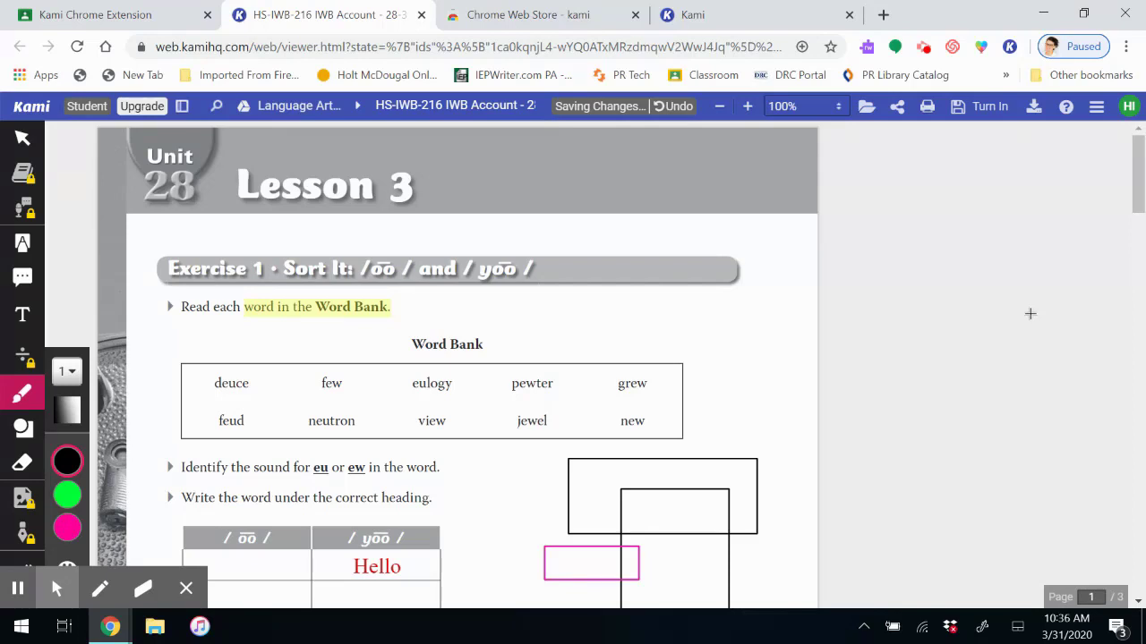
Turn in the annotated PDF from Kami and switch to the "Kami Chrome Extension" assignment page in Google Classroom.
{"action": "left_click", "coordinate": [994, 111]}
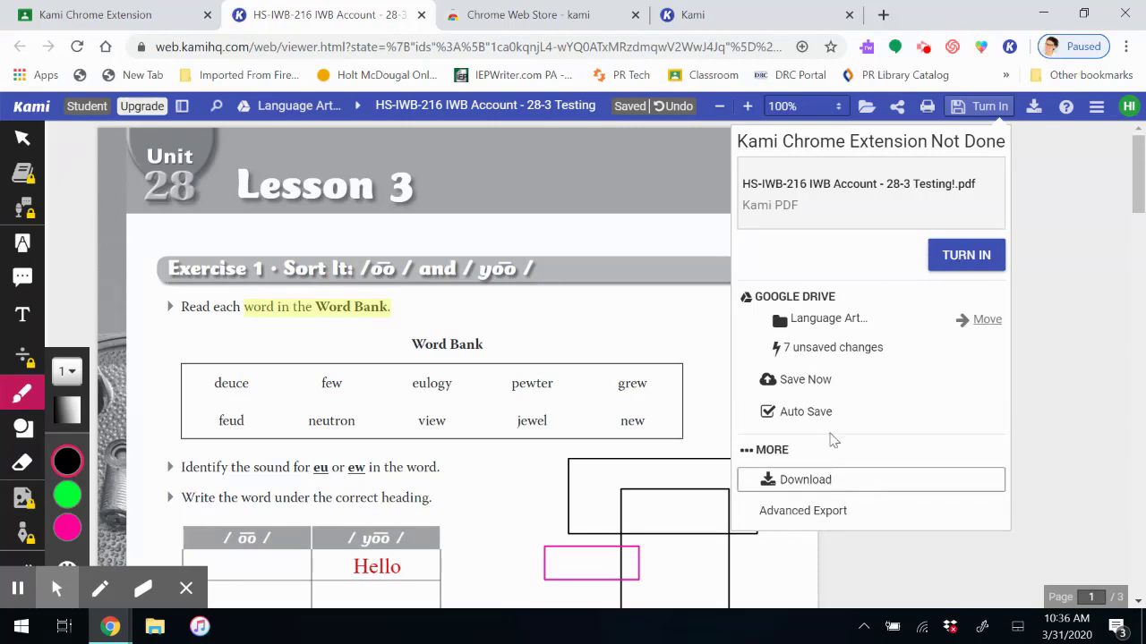
{"action": "left_click", "coordinate": [962, 260]}
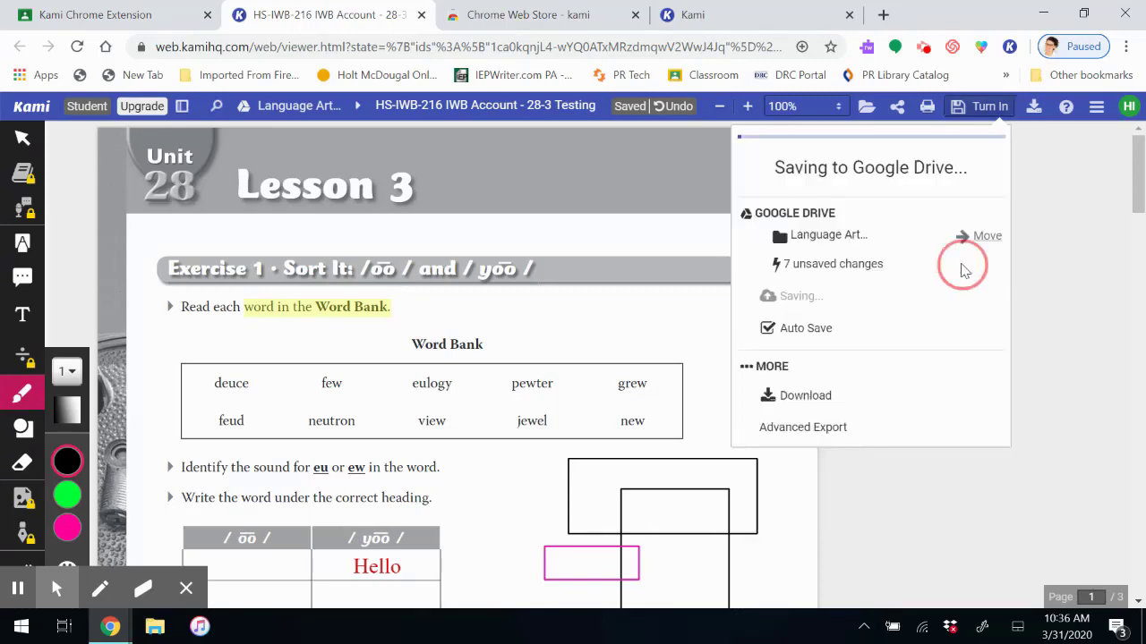
{"action": "left_click", "coordinate": [59, 13]}
{"action": "left_click", "coordinate": [25, 115]}
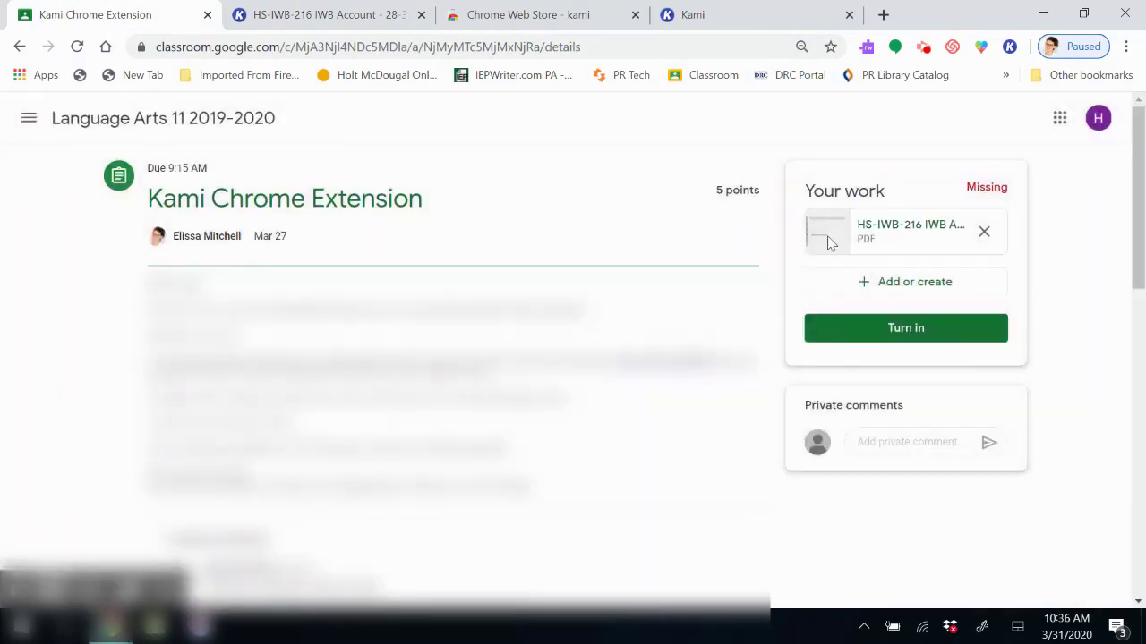